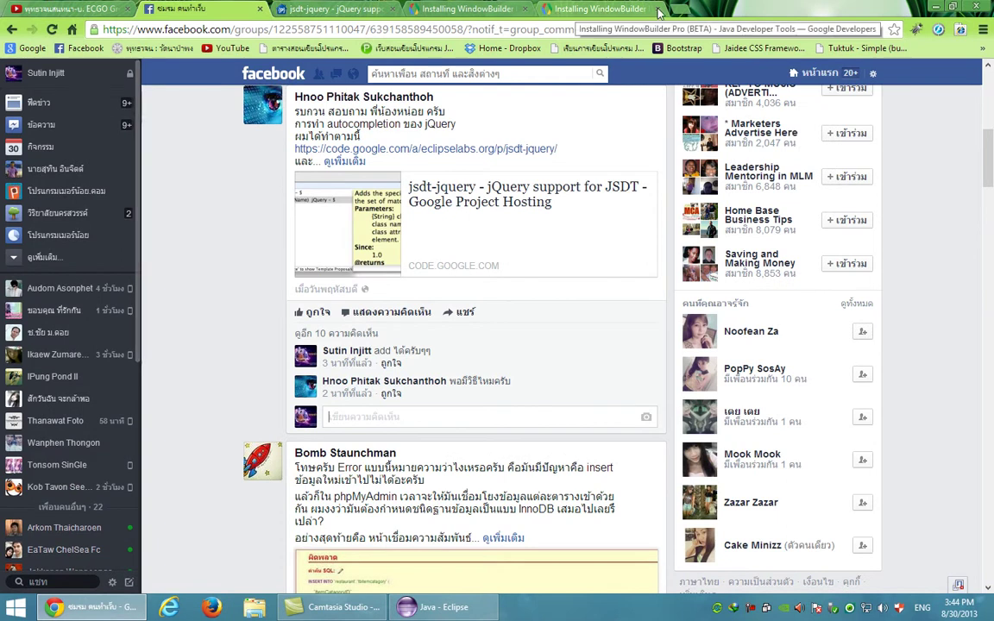
Step: Search Google for "eclipse php plugin" in a new browser tab and open the PHP Development Tools project result
left_click(679, 10)
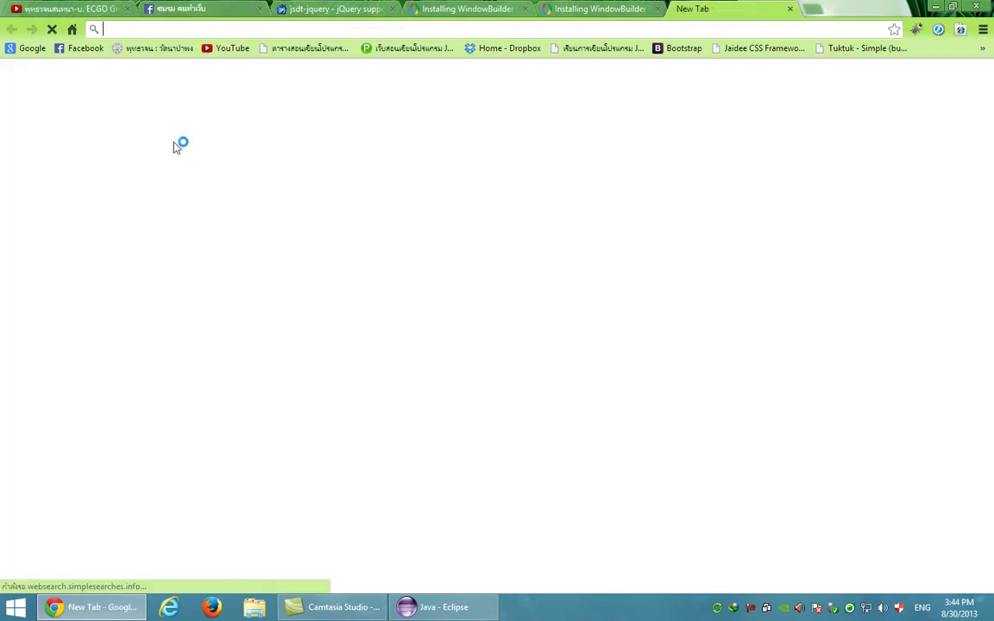
left_click(38, 49)
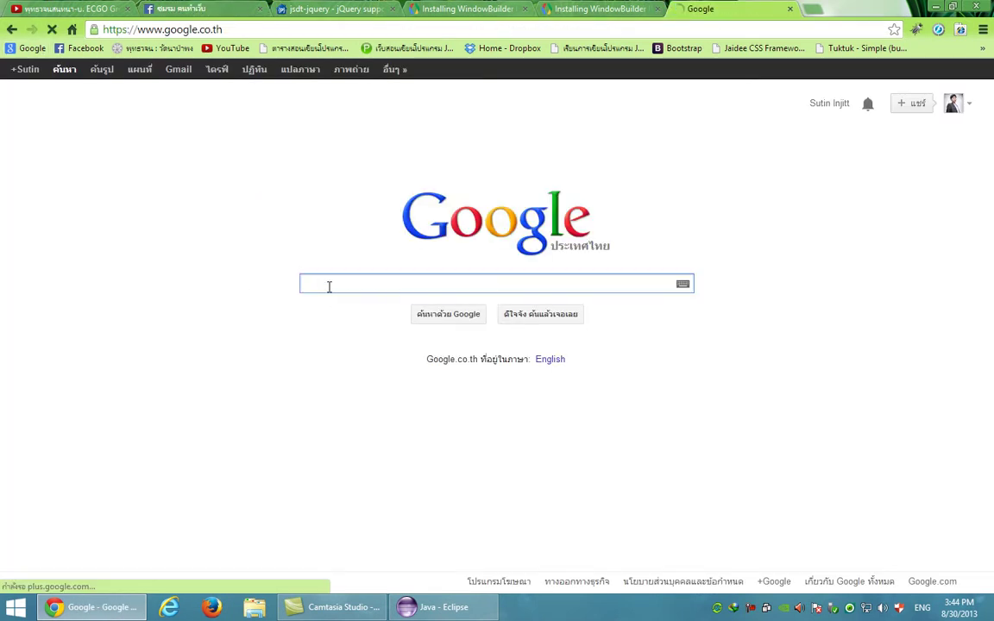
type("elipse ")
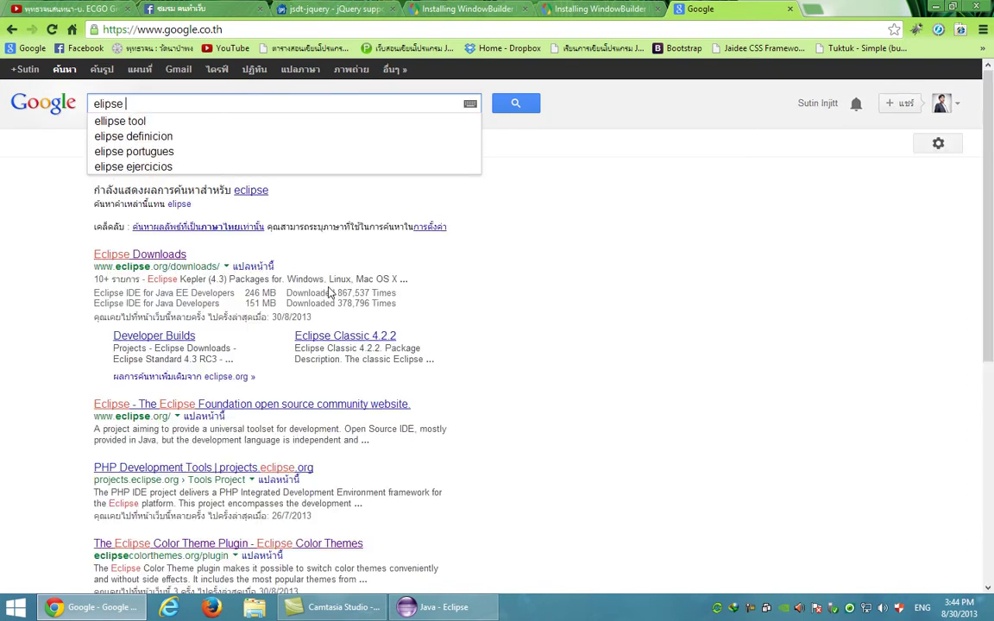
type("php")
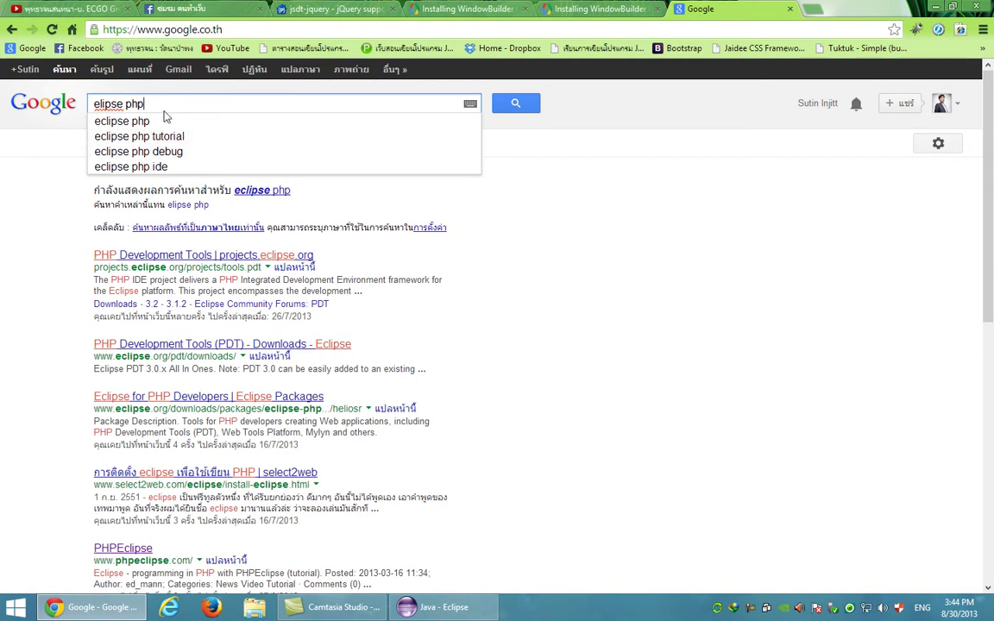
type(" pl")
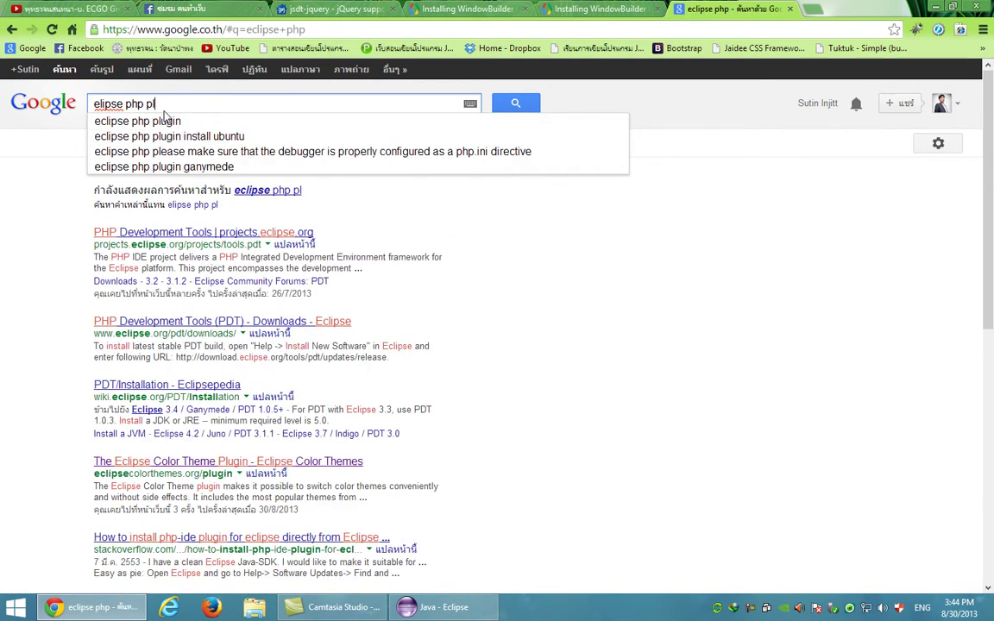
left_click(173, 121)
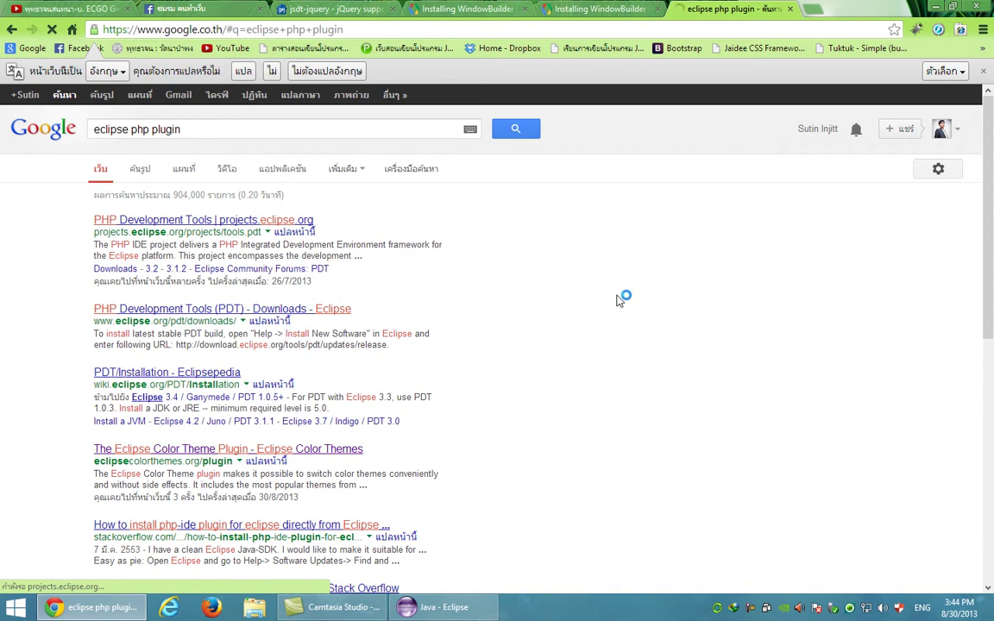
Step: Open the Stack Overflow result on installing the php-ide plugin in a separate tab and read its accepted answer
right_click(259, 486)
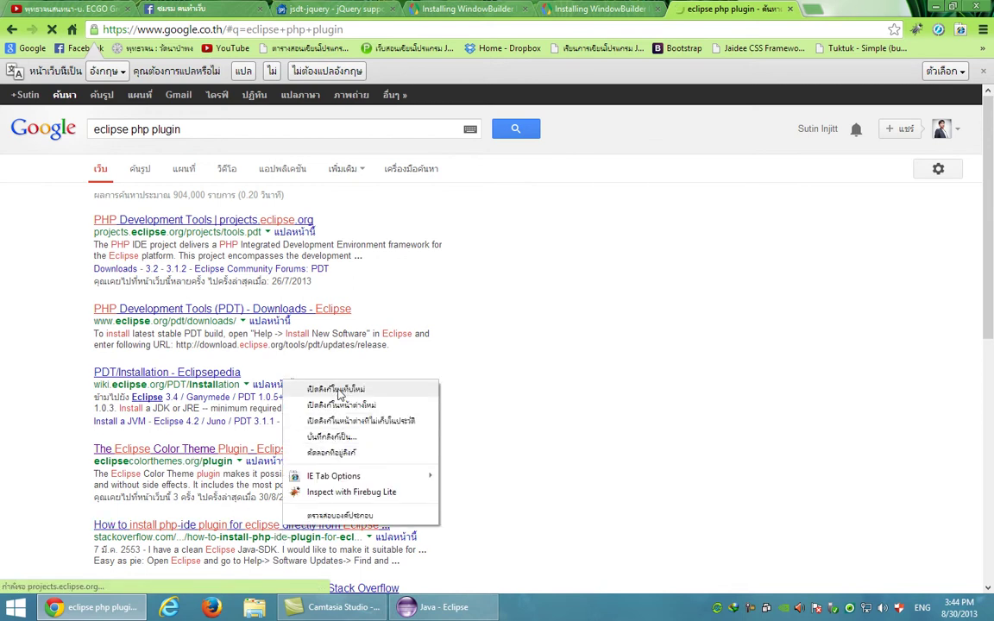
left_click(306, 352)
left_click(799, 9)
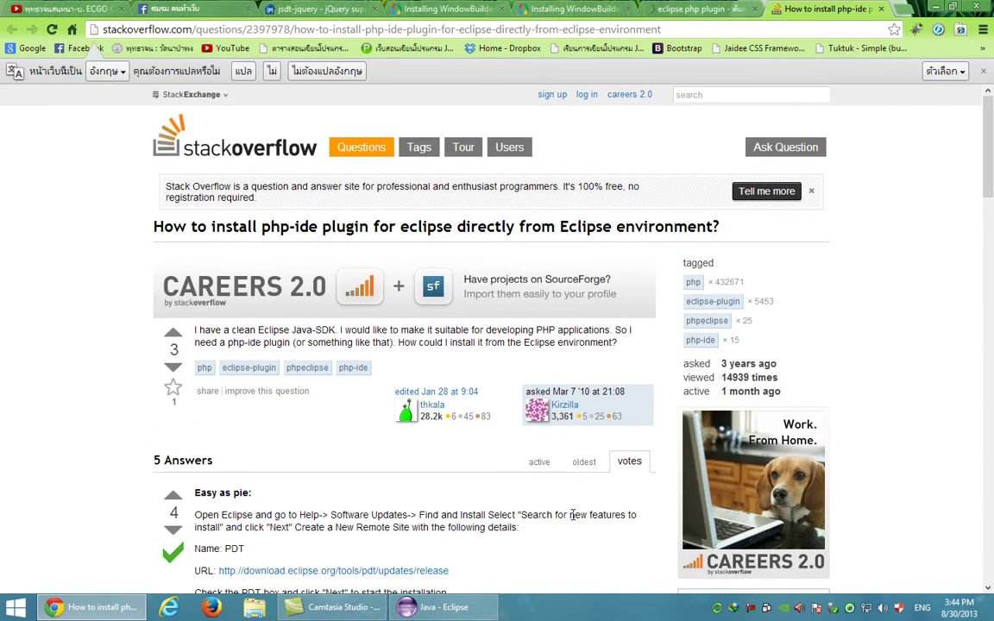
left_click_drag(988, 193, 988, 235)
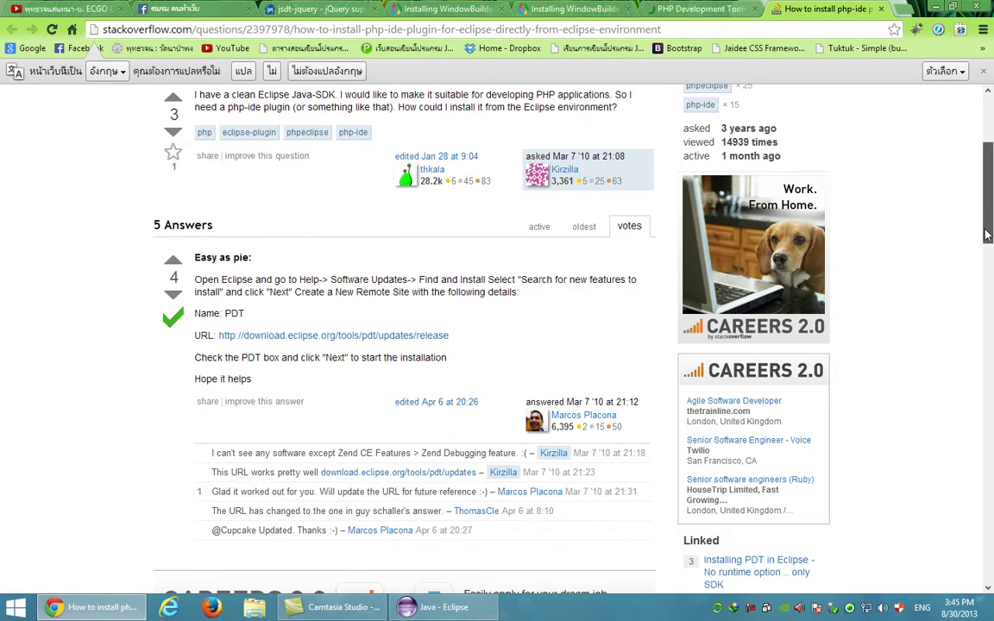
left_click_drag(988, 235, 982, 211)
Step: Copy the PHP Development Tools 3.2 Release update site URL from the Eclipse project page
left_click(696, 8)
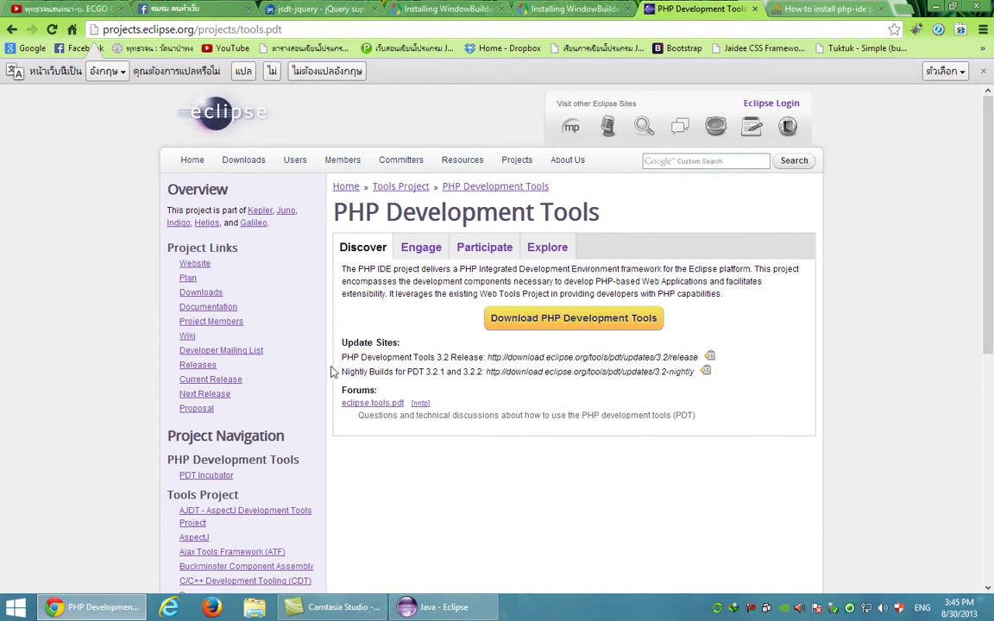
left_click_drag(350, 357, 425, 362)
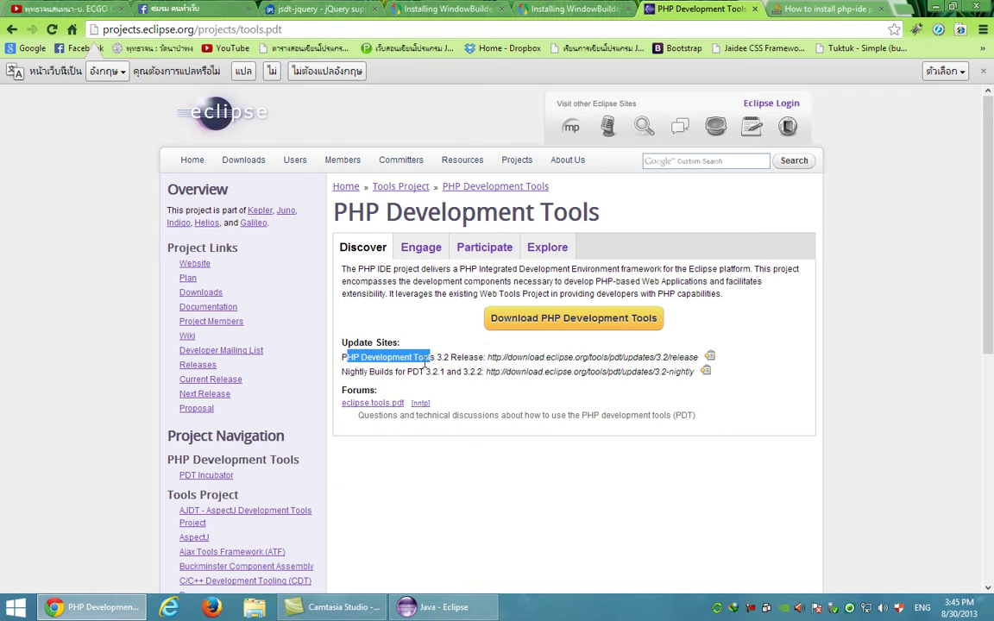
left_click(344, 357)
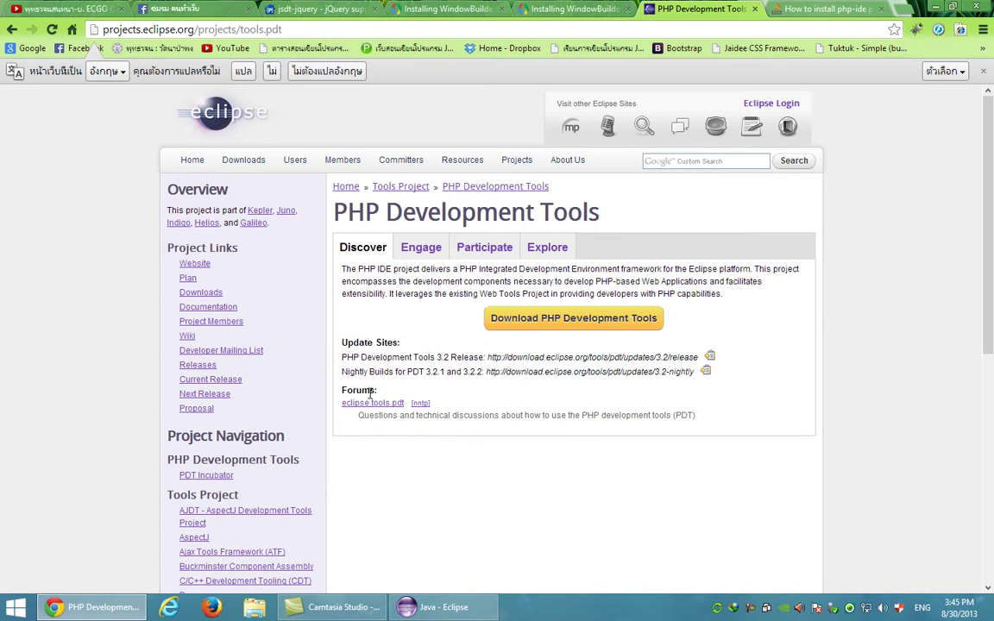
left_click_drag(487, 358, 682, 360)
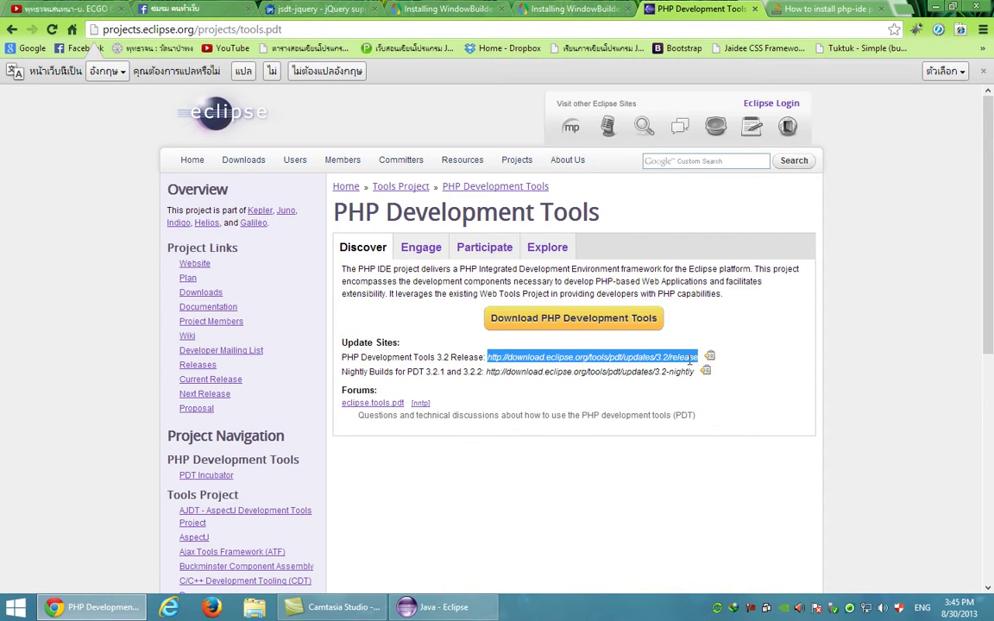
right_click(687, 361)
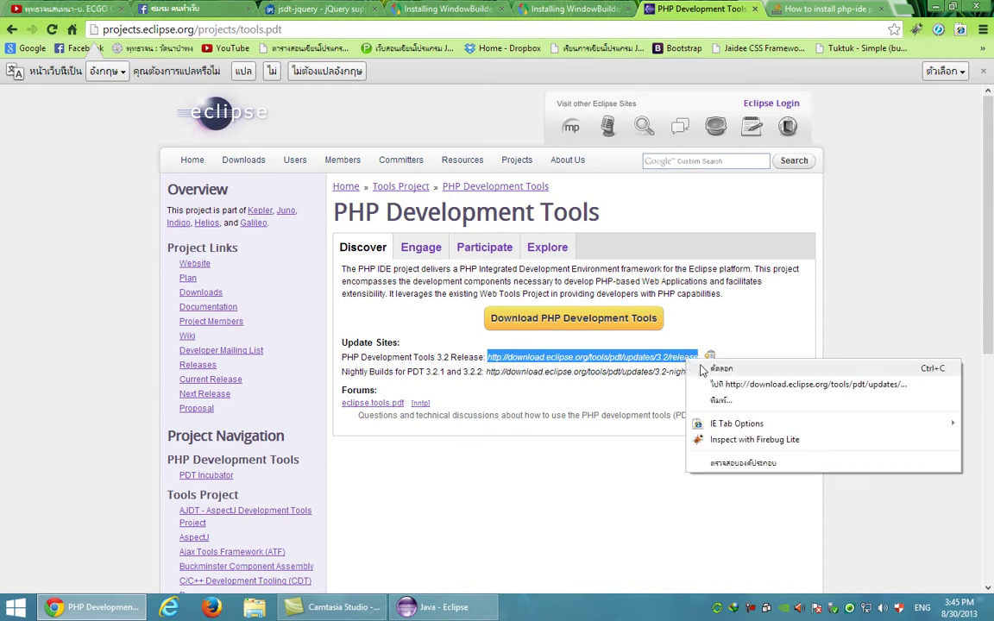
left_click(706, 369)
left_click(439, 606)
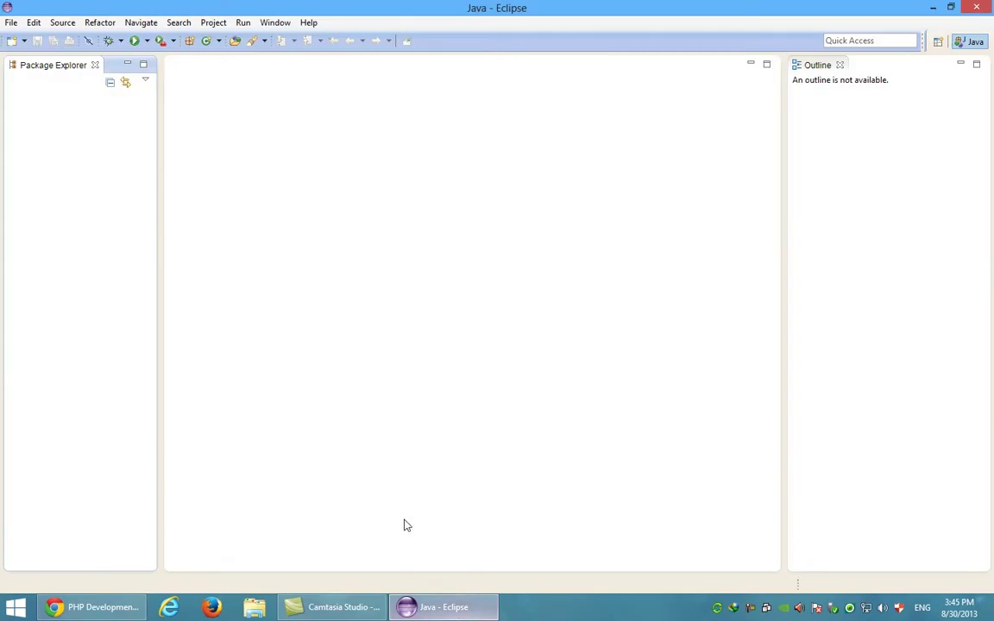
left_click(309, 25)
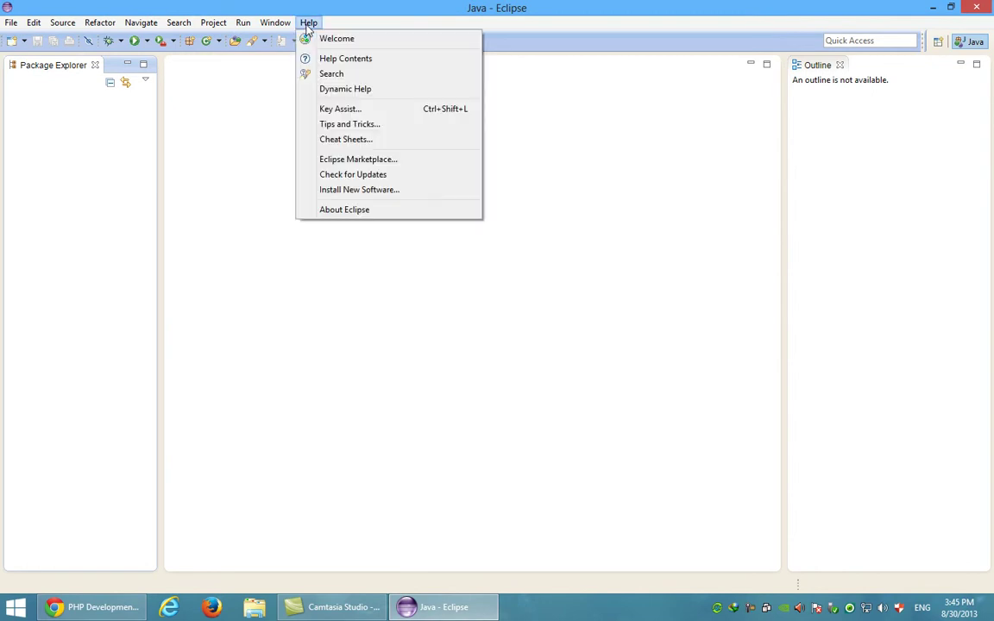
left_click(333, 190)
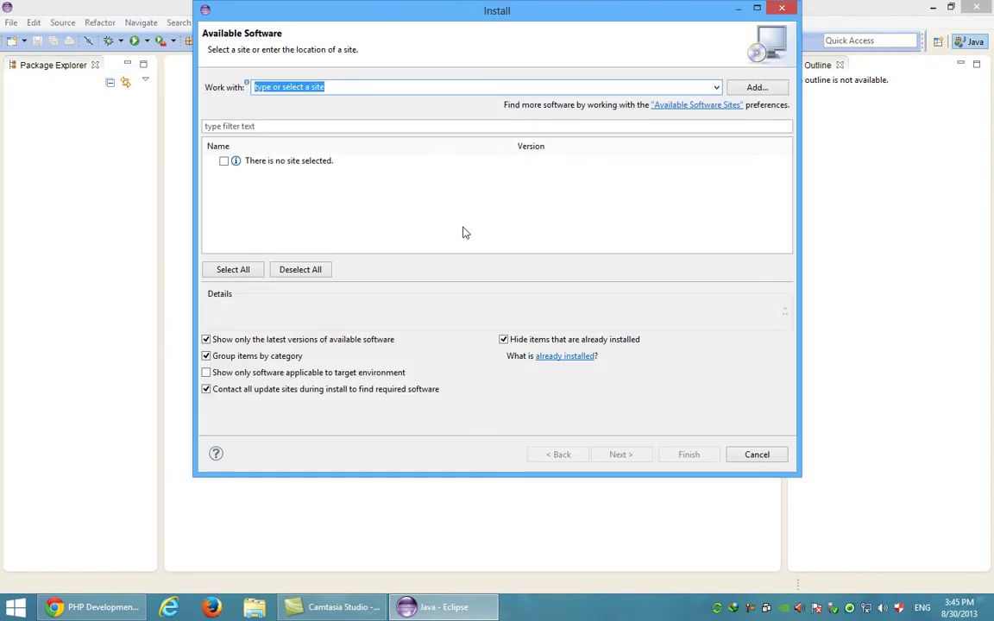
left_click(756, 87)
key("Tab")
key("ctrl+v")
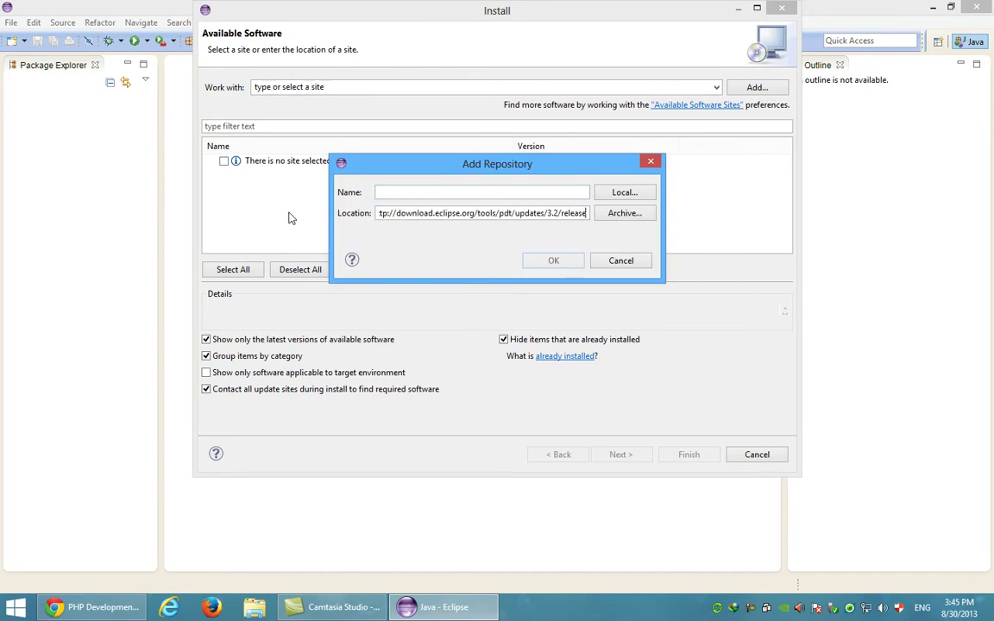
left_click(554, 261)
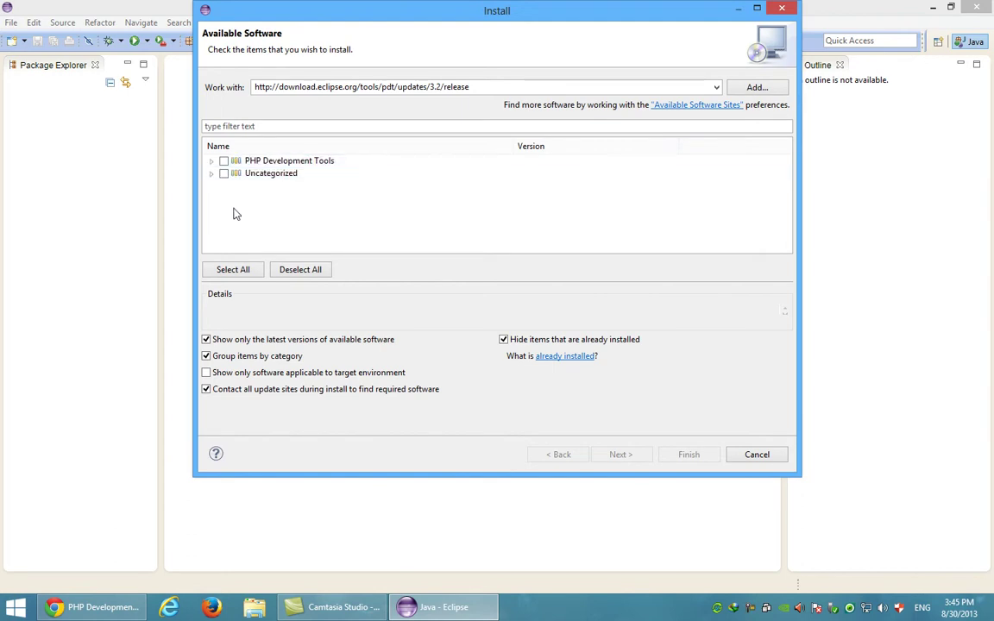
Step: Expand the PHP Development Tools and Uncategorized groups and select all their items for installation
left_click(212, 161)
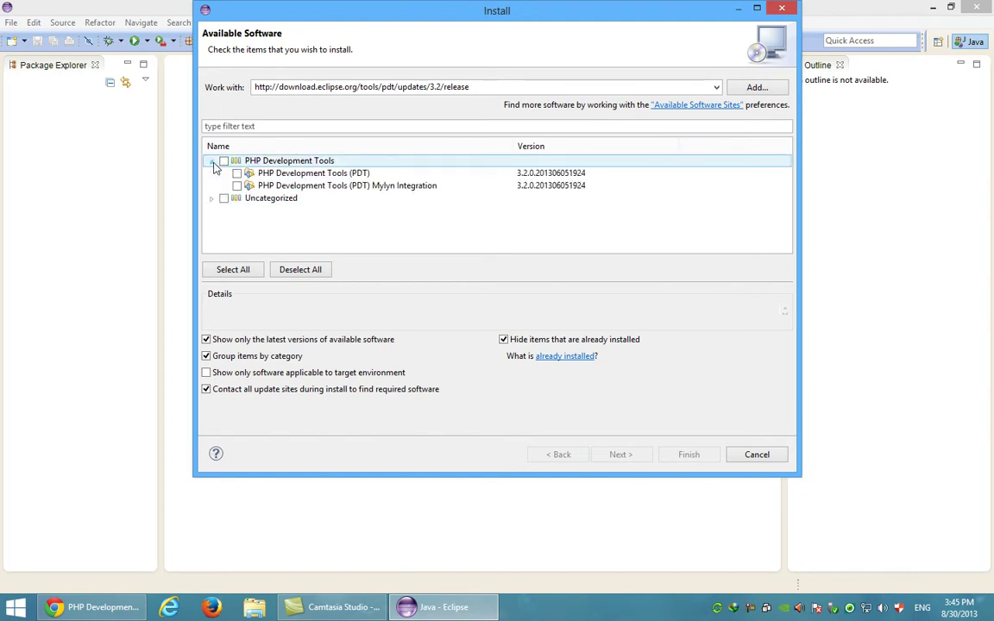
left_click(223, 161)
left_click(211, 198)
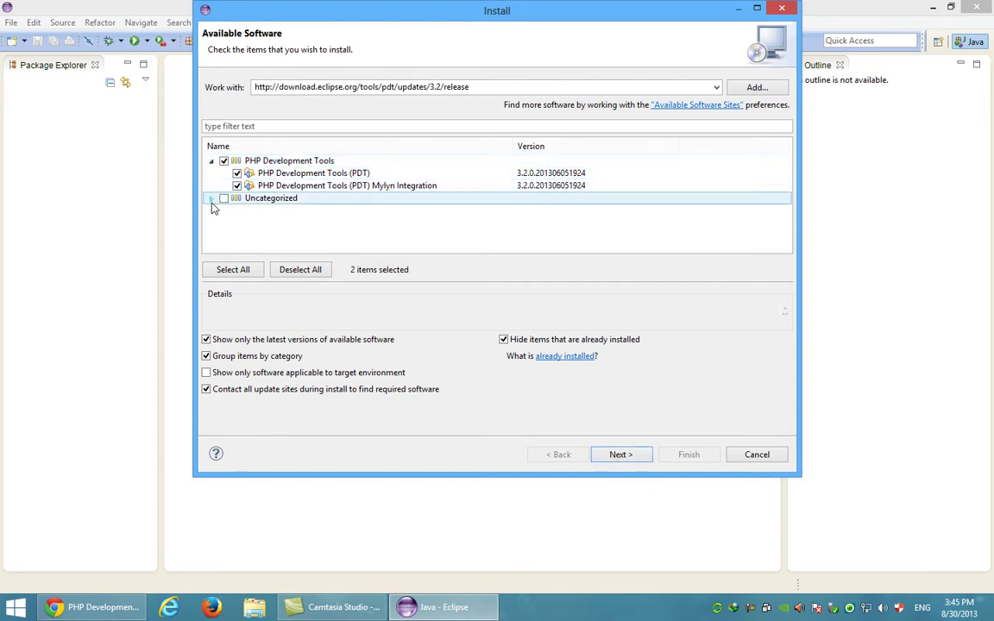
left_click(224, 199)
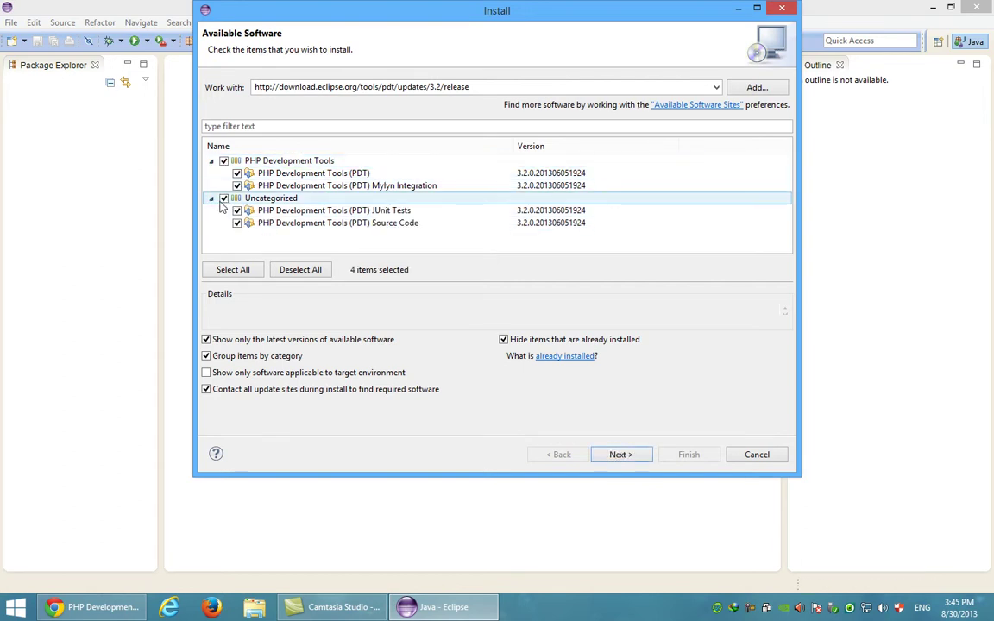
Step: Proceed with the compatible set of items that keeps the current installation, accept the license agreement, and start the installation
left_click(616, 454)
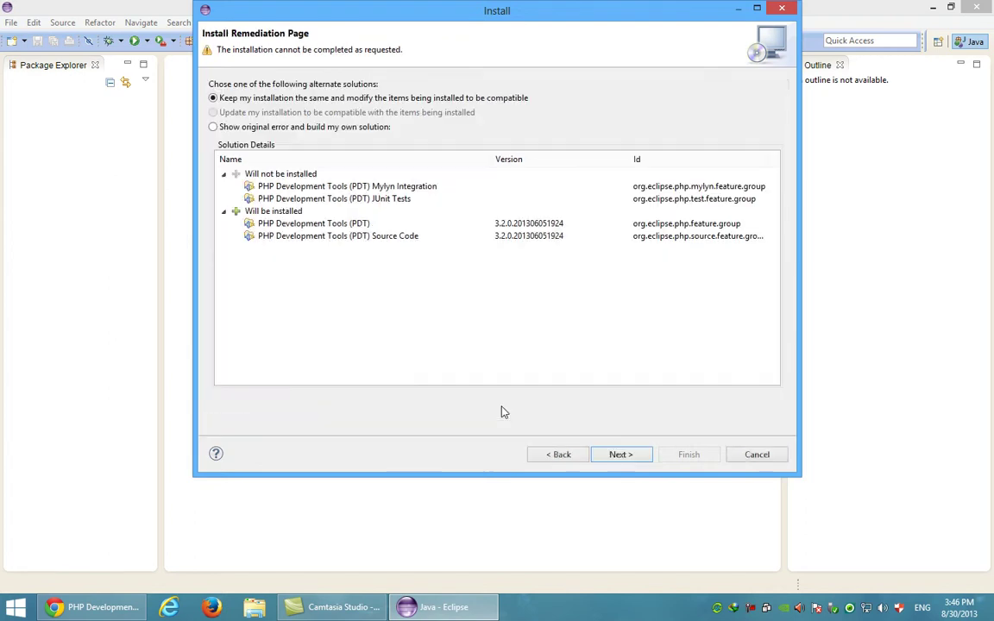
left_click(622, 455)
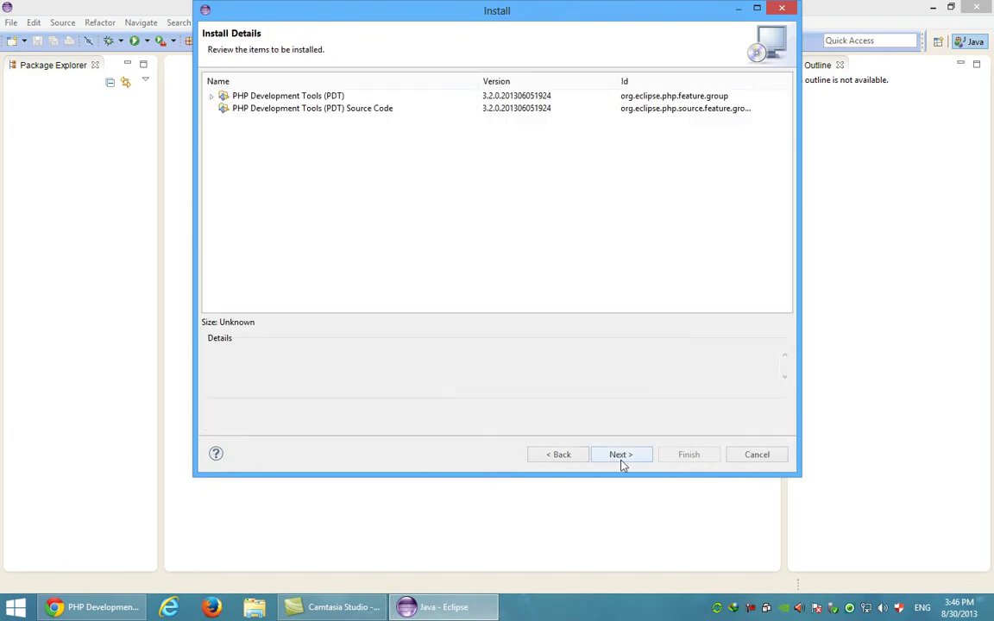
left_click(640, 455)
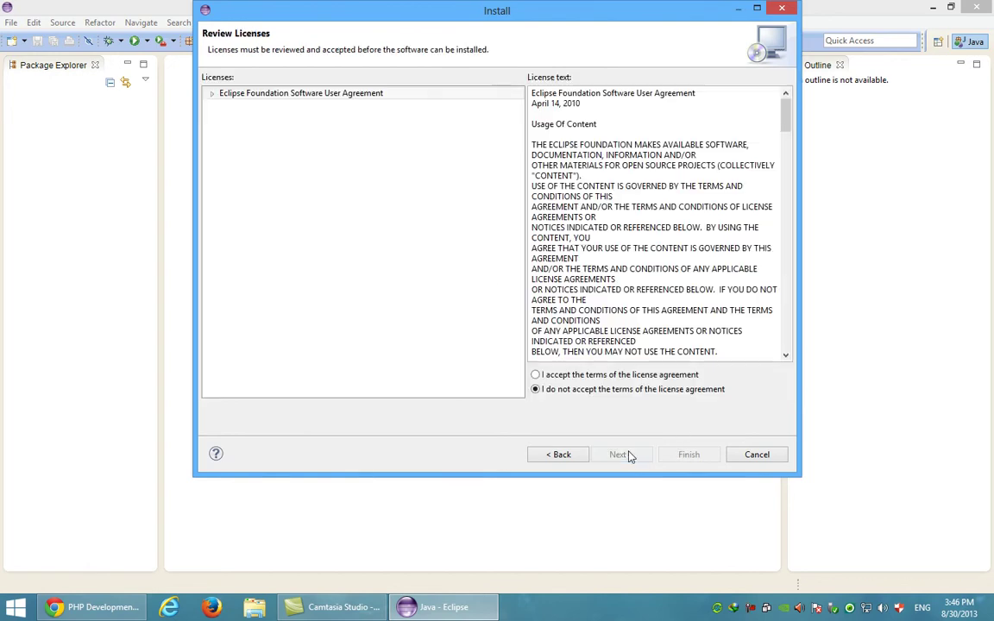
left_click(562, 376)
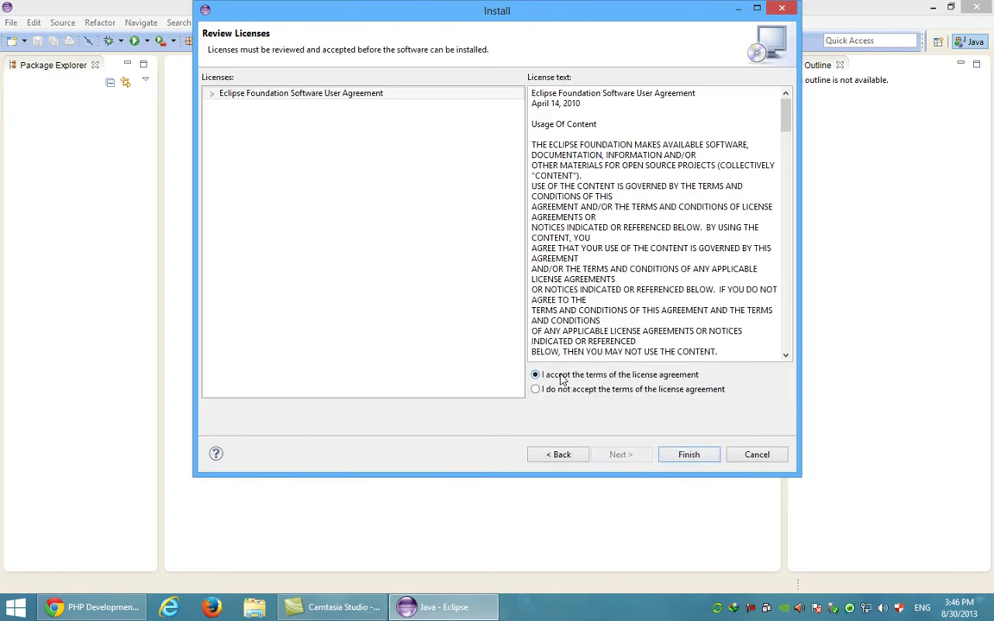
left_click(688, 455)
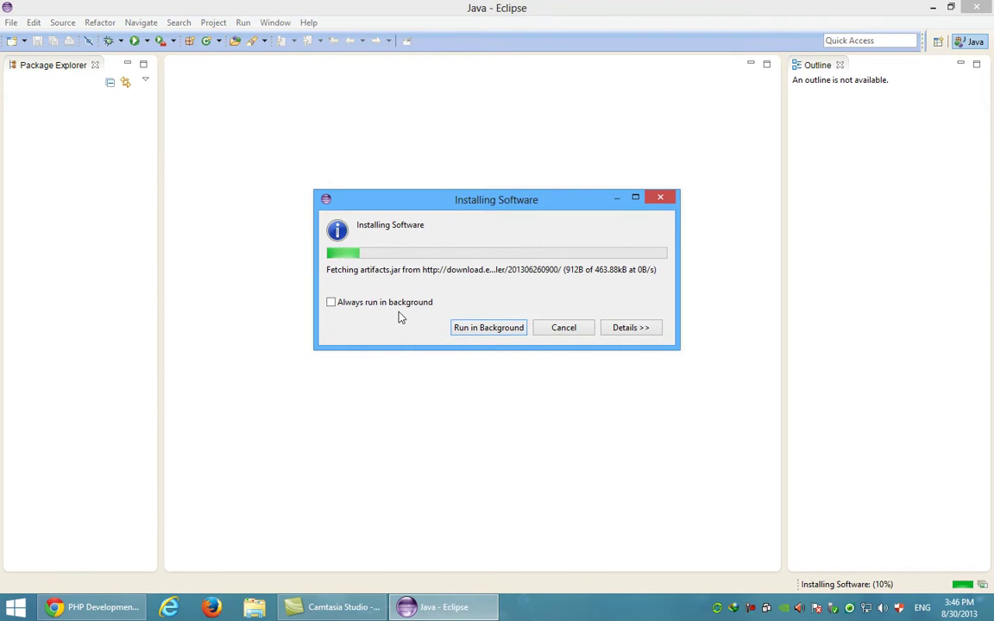
Step: Look back at the PHP Development Tools page in the browser, then check the installation progress in Eclipse
left_click_drag(465, 211, 465, 233)
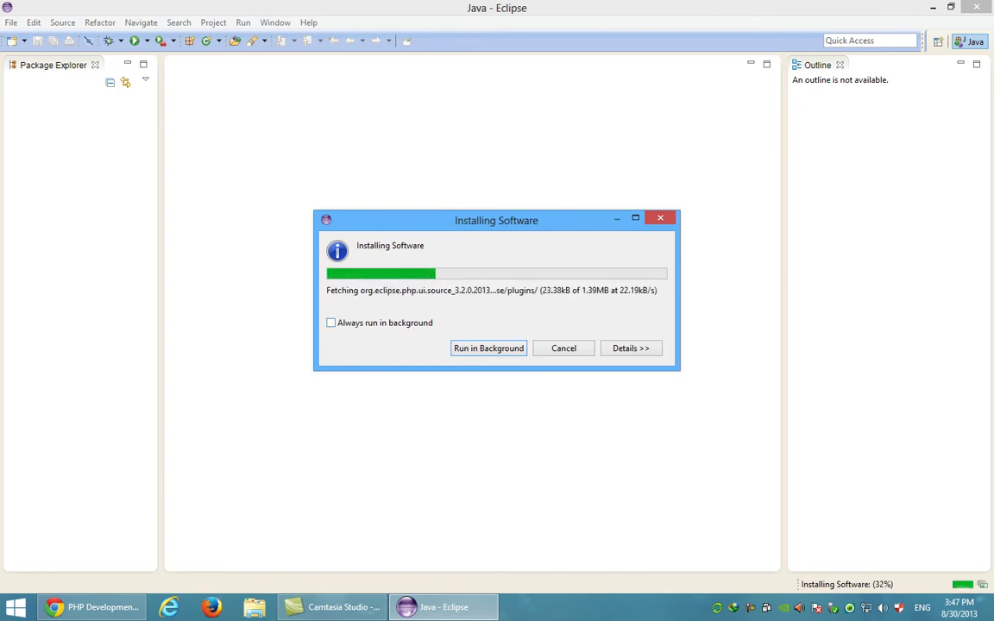
left_click(132, 607)
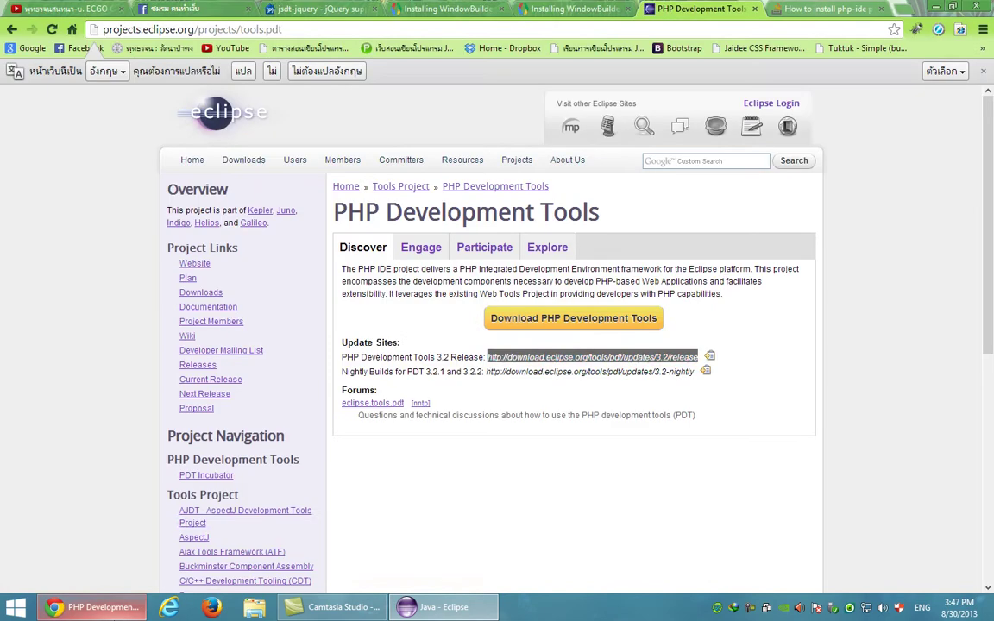
left_click(414, 496)
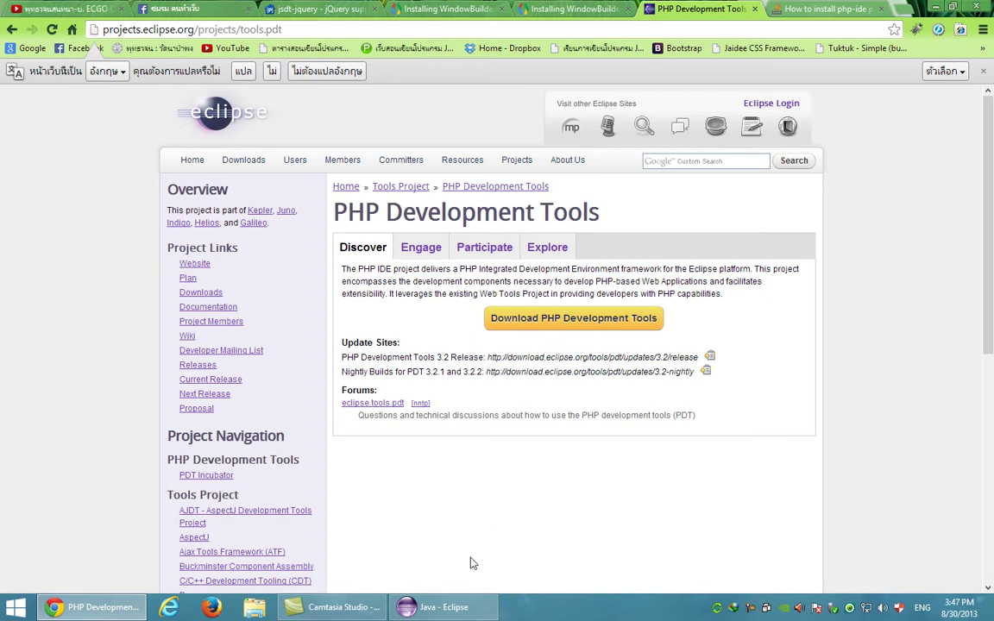
left_click(445, 610)
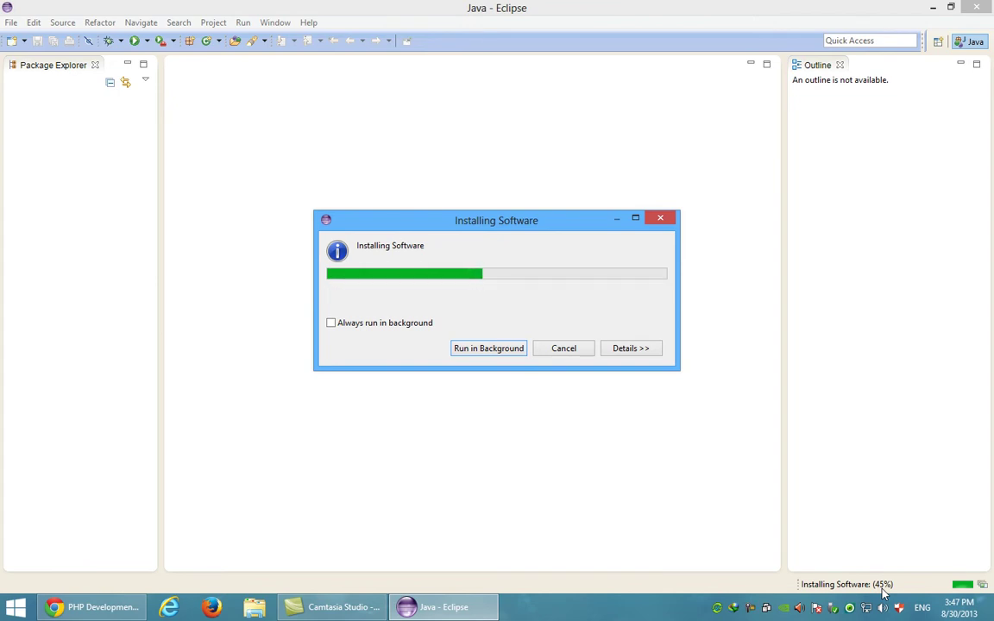
Step: Return to the browser, close the Stack Overflow page, and view the title of the WindowBuilder Pro (BETA) installation page
left_click(116, 610)
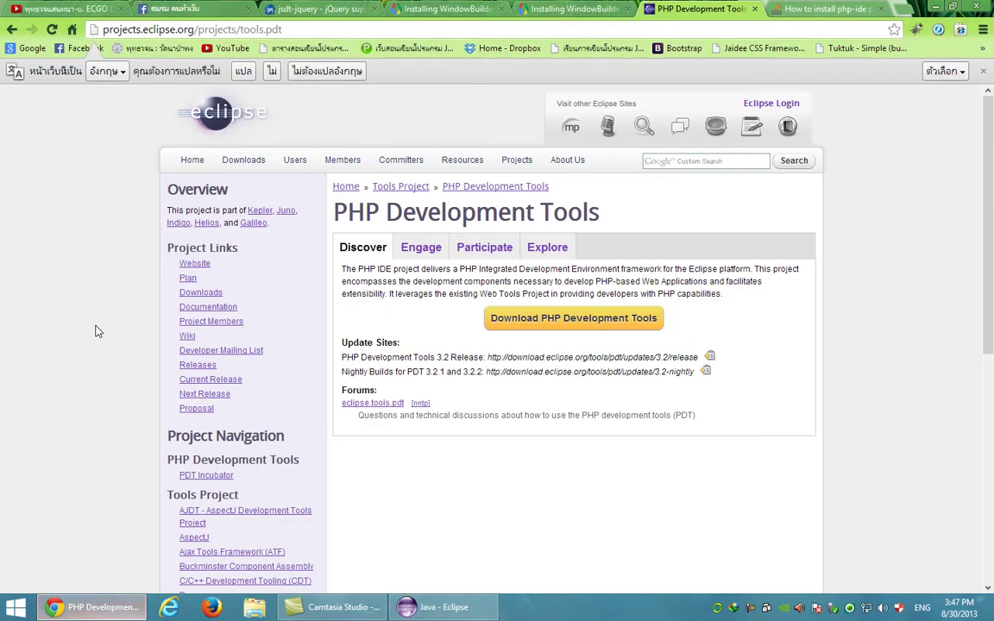
left_click(879, 8)
left_click(580, 12)
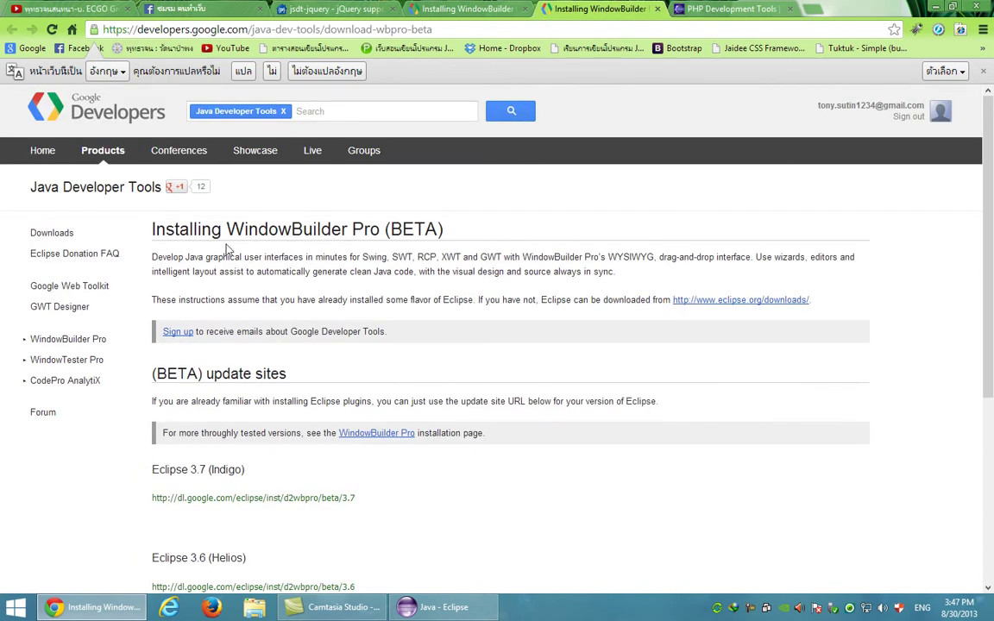
left_click_drag(226, 228, 351, 226)
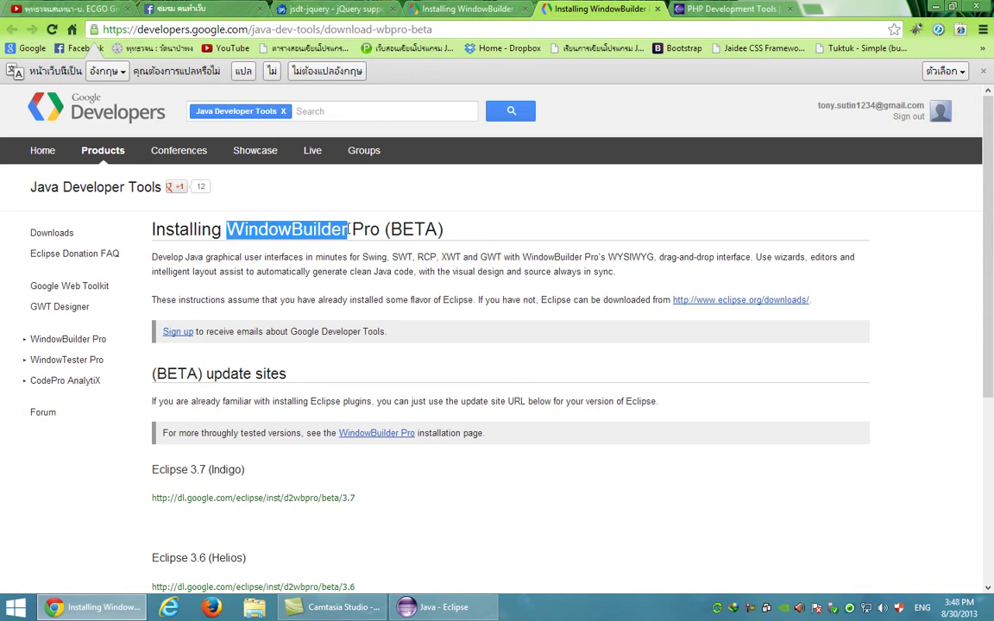
double_click(356, 229)
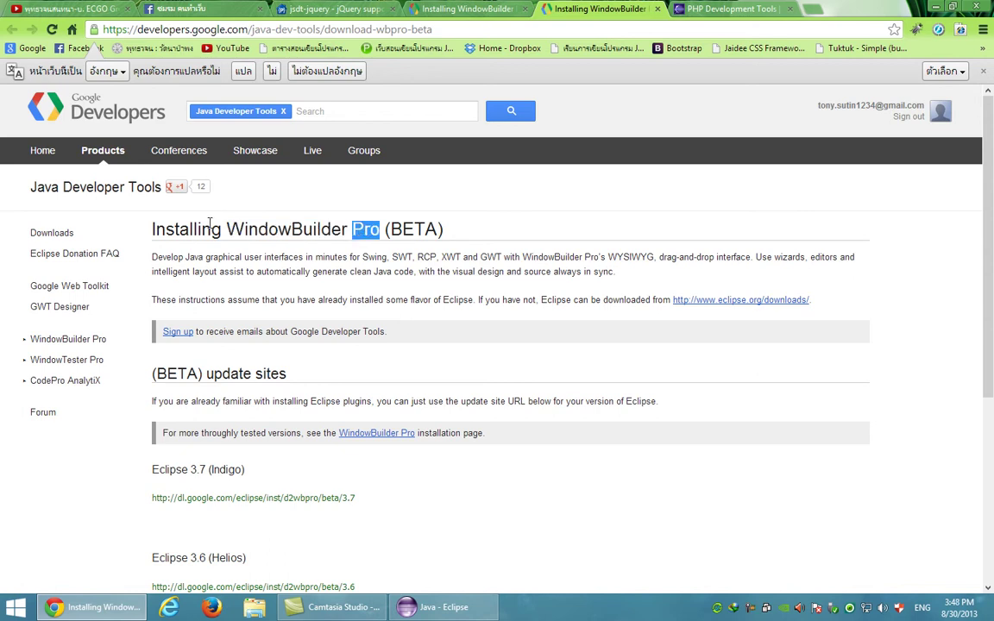
Step: Highlight WindowBuilder in the page title, then open the GWT Designer page and examine its Design View illustration
left_click_drag(226, 228, 351, 228)
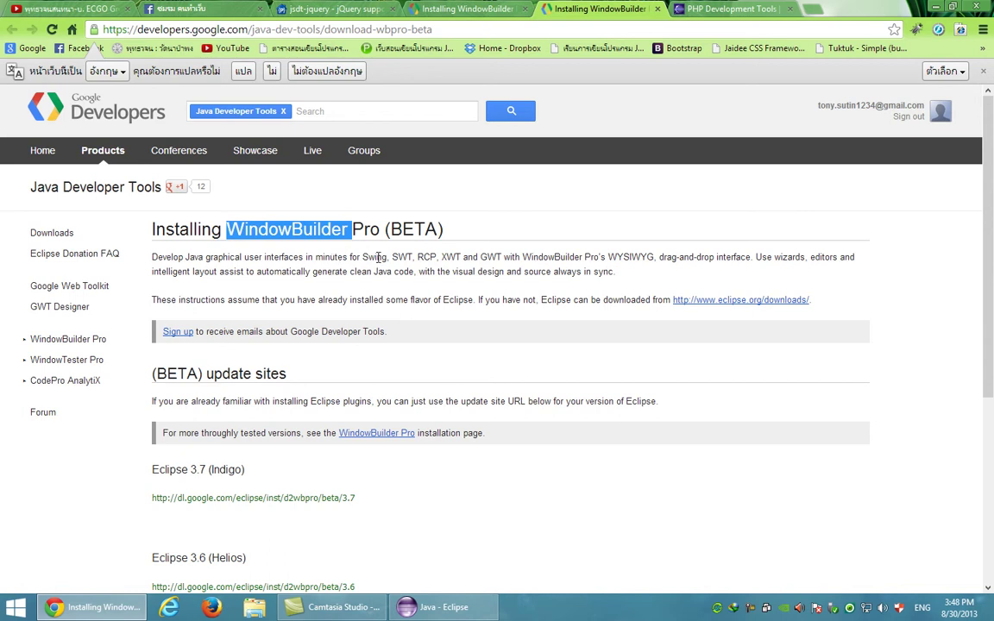
left_click(58, 310)
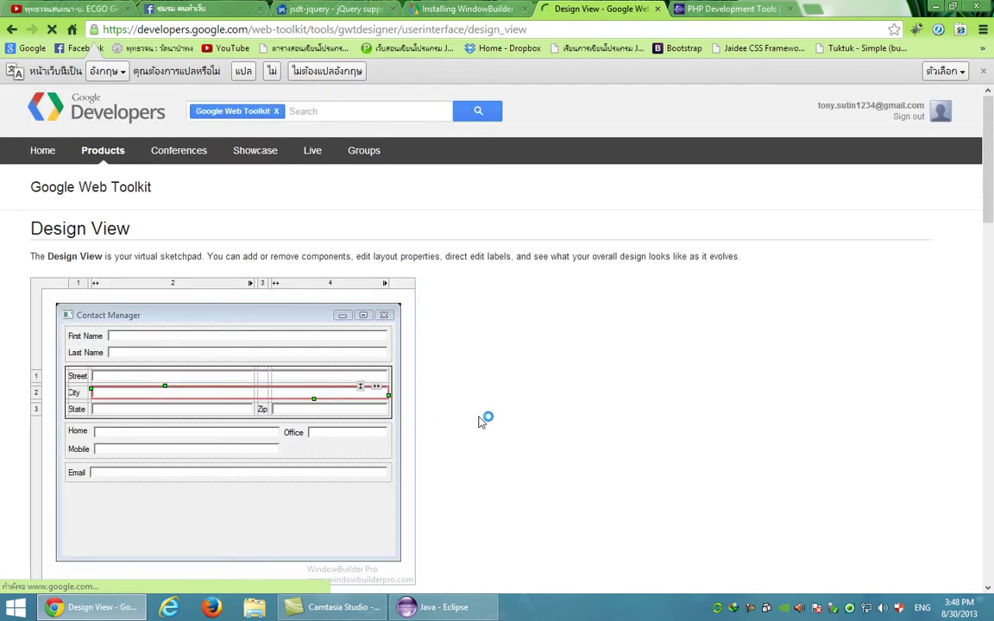
left_click_drag(983, 223, 969, 240)
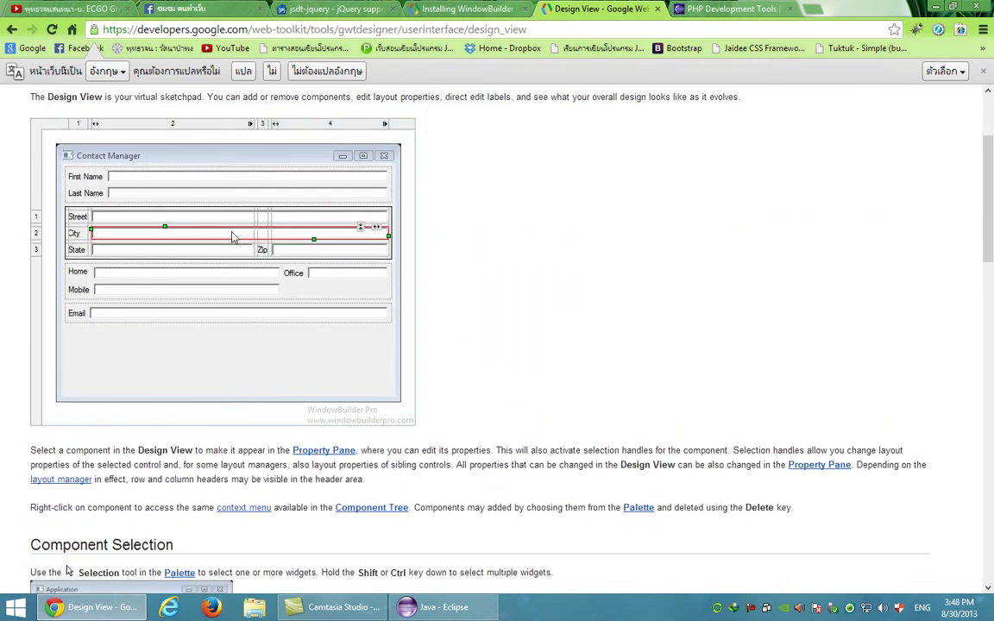
left_click_drag(990, 249, 993, 216)
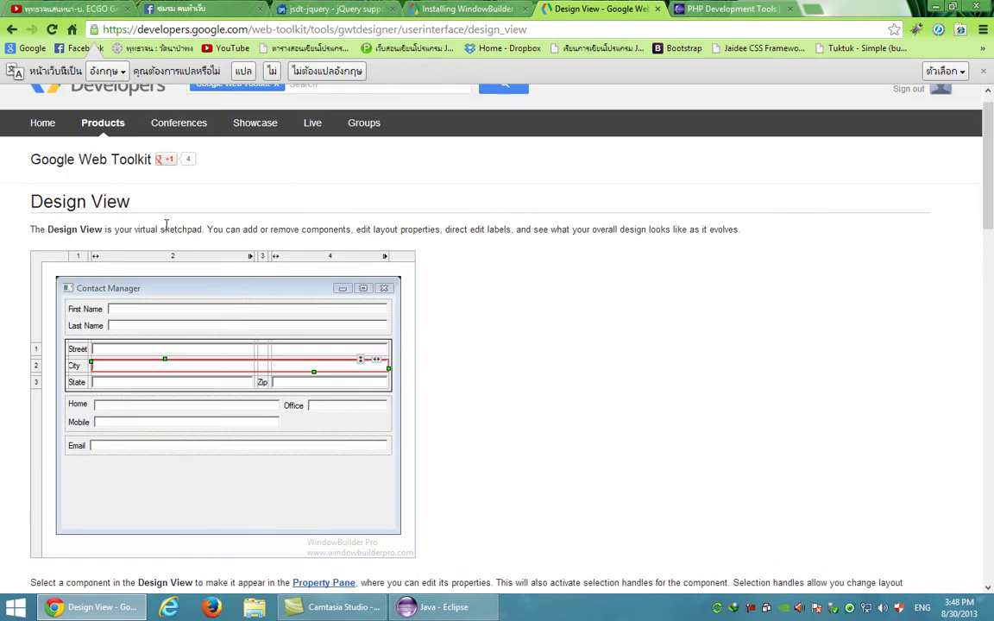
Step: Switch to Eclipse, restart it to apply the installed software, and minimize the browser window
left_click(434, 611)
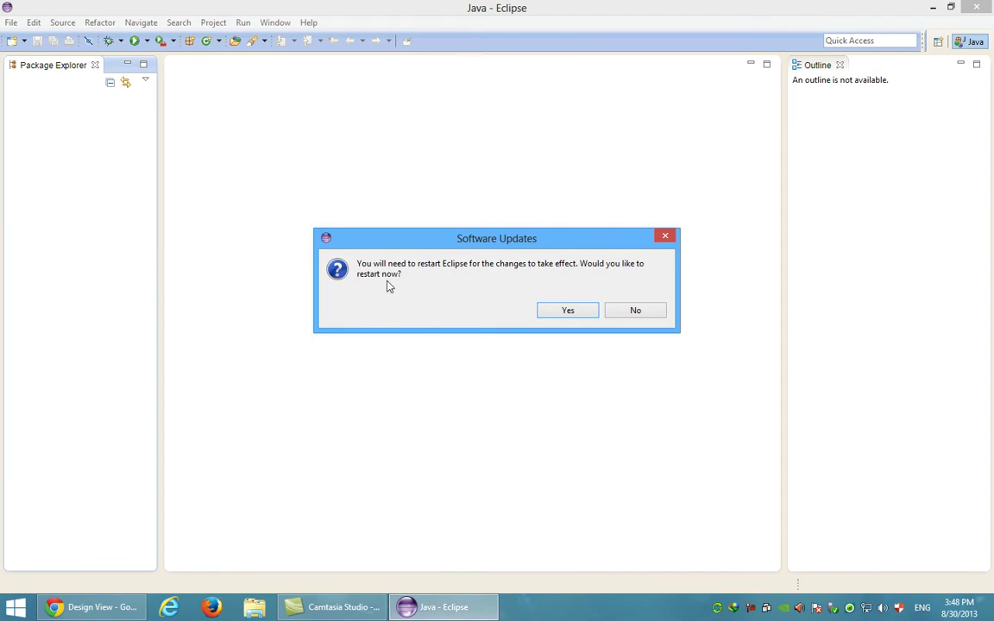
left_click(553, 312)
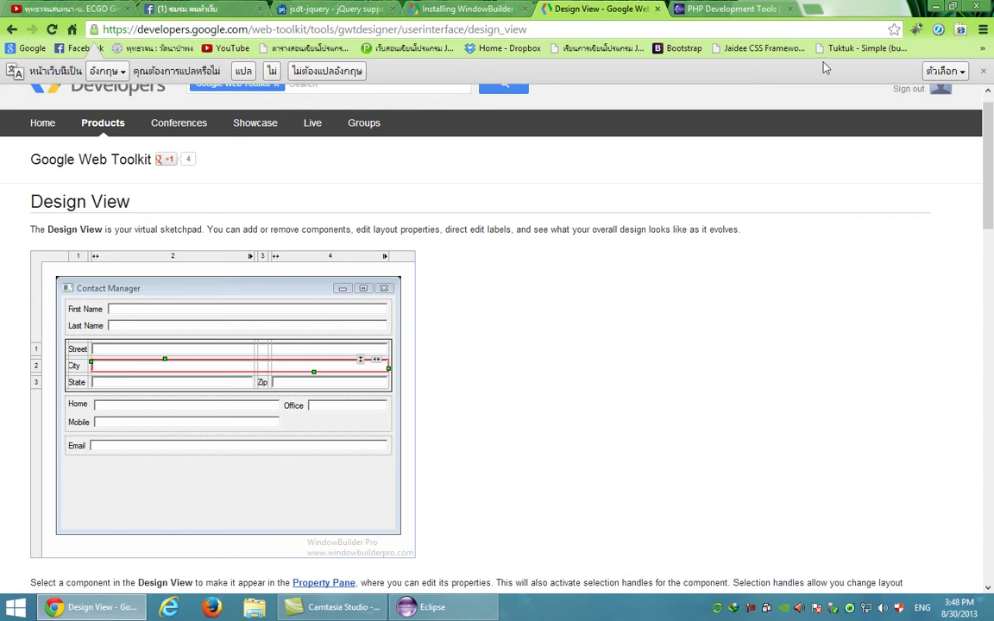
left_click(934, 8)
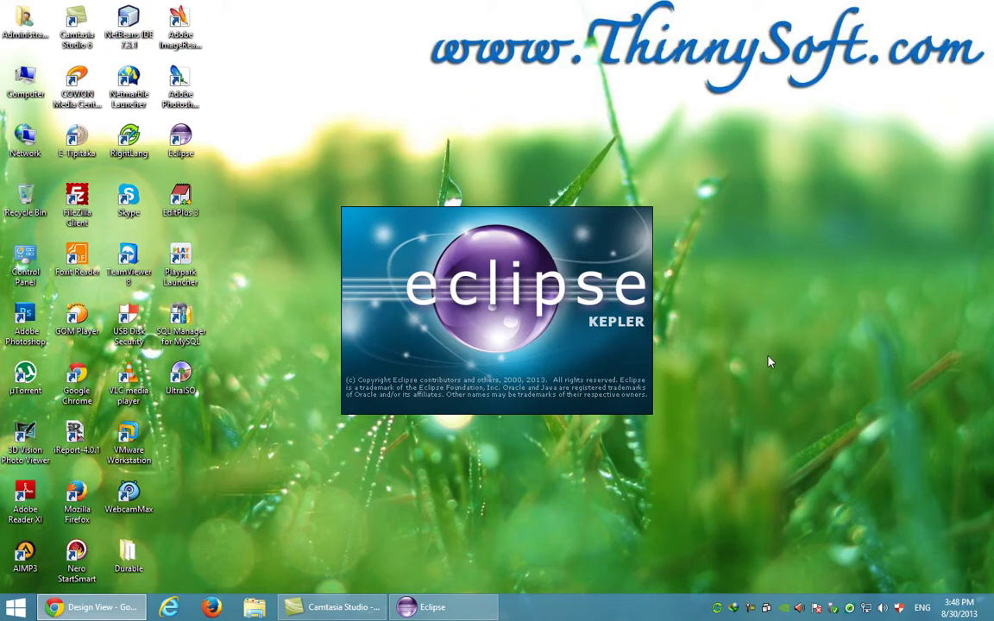